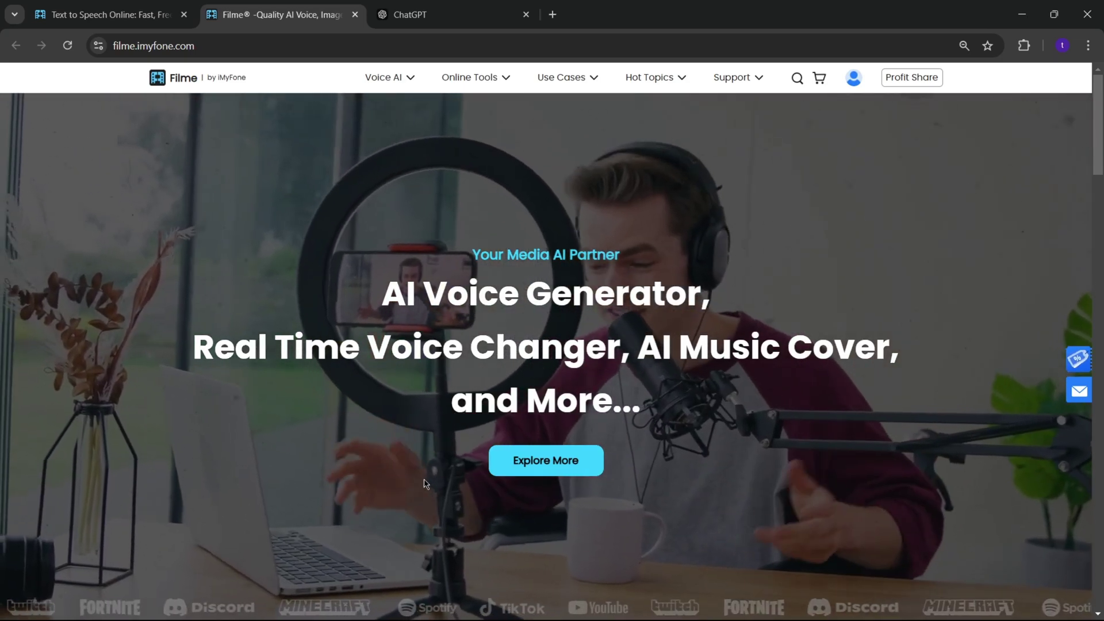
Scroll through the Filme homepage, then close its tab
scroll(426, 489, down, 10)
scroll(426, 485, down, 1)
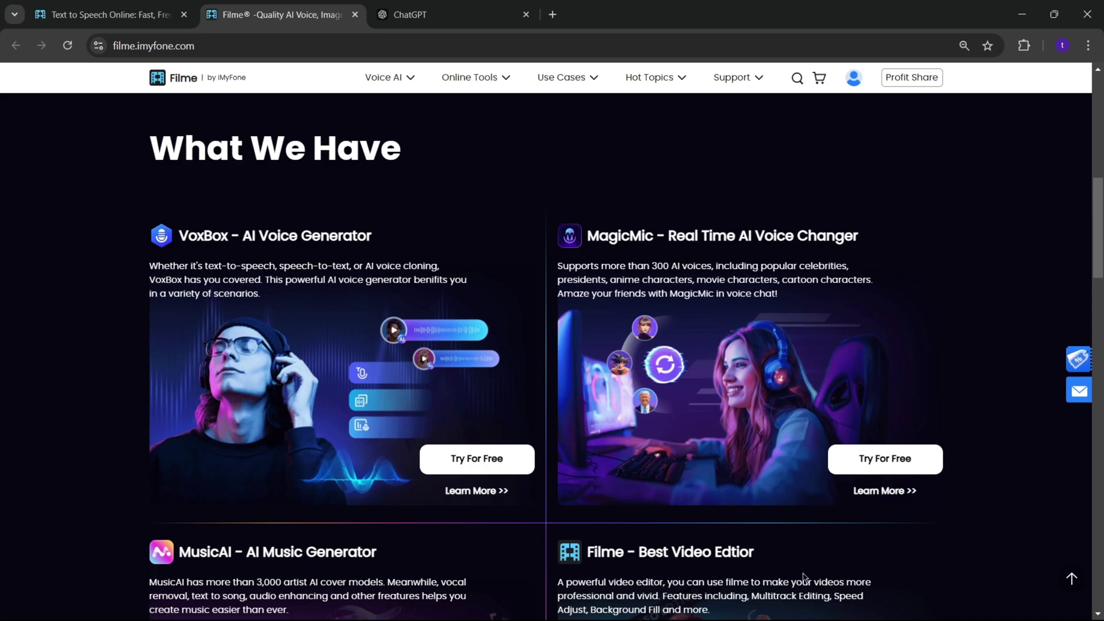
scroll(804, 577, down, 6)
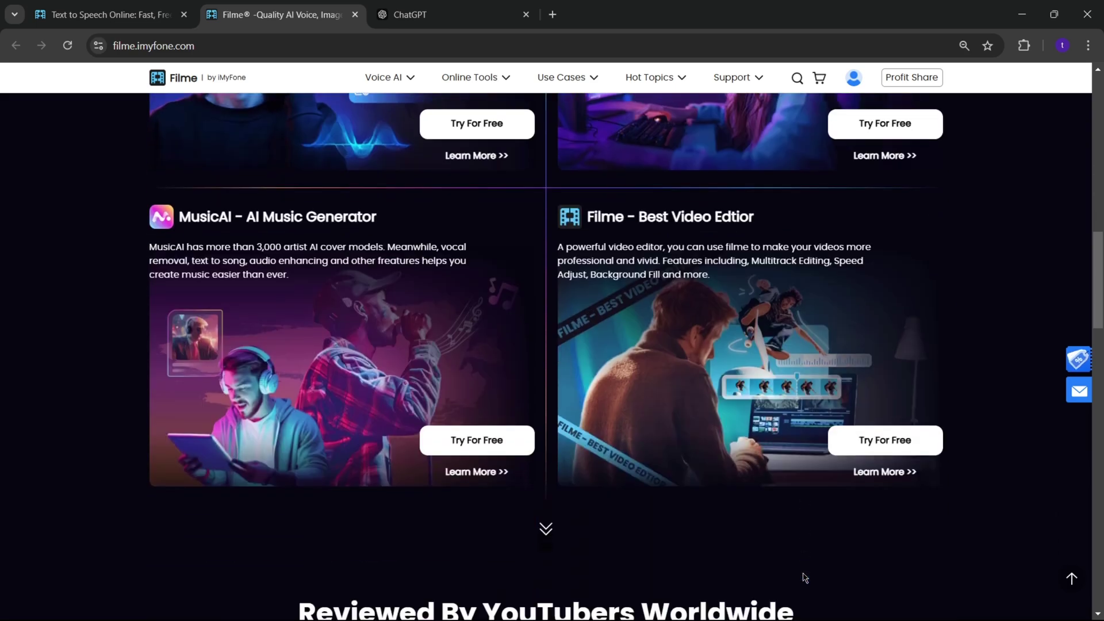
scroll(804, 577, down, 12)
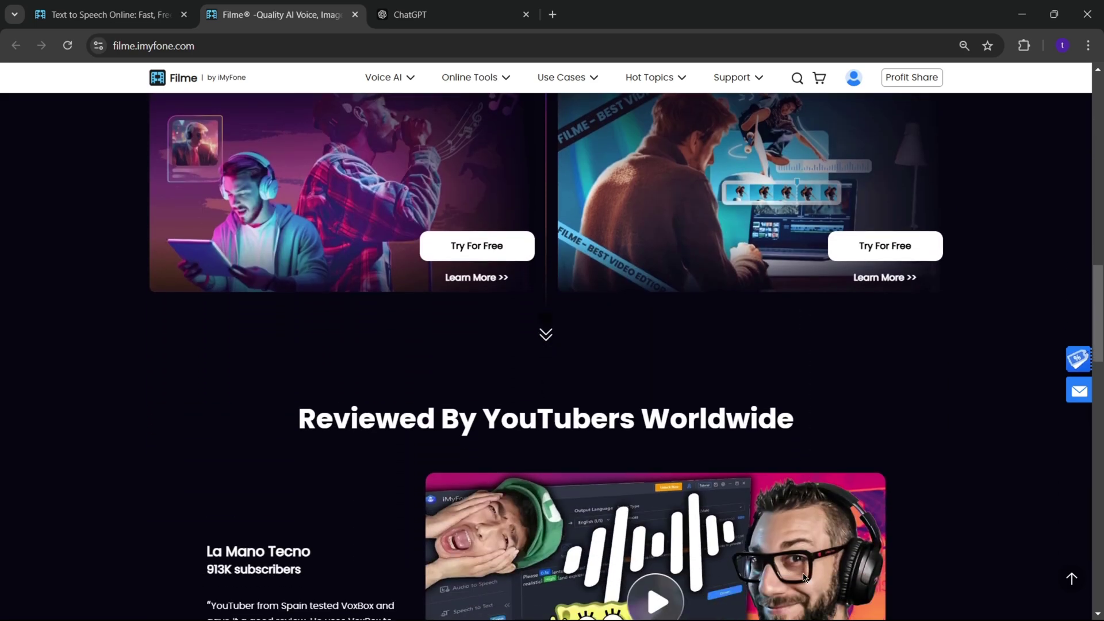
scroll(804, 577, down, 6)
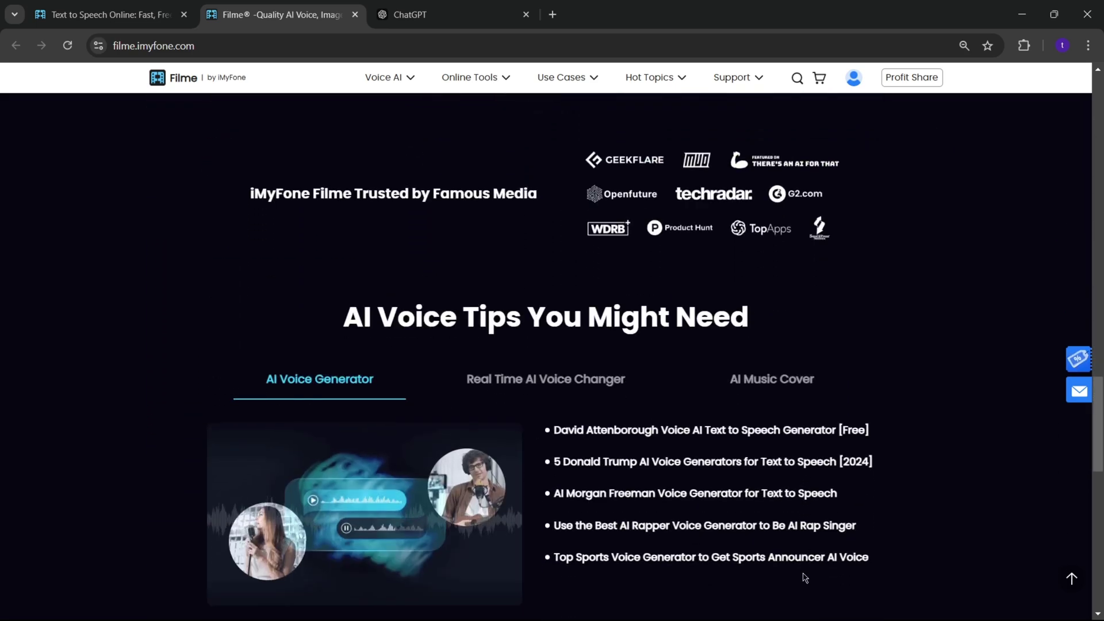
scroll(804, 578, down, 7)
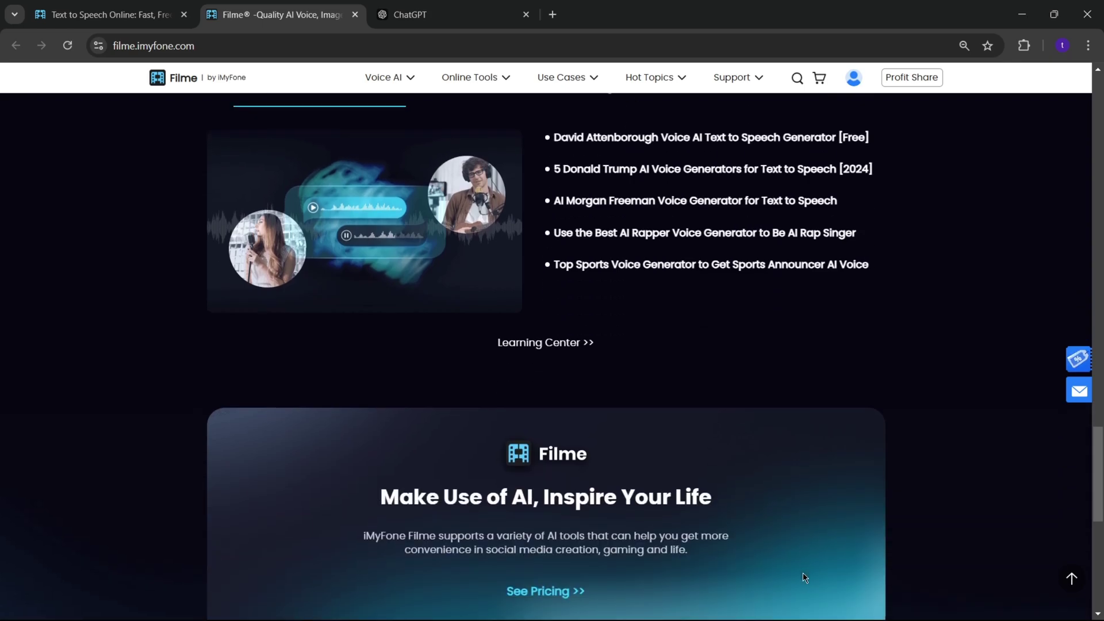
scroll(895, 503, up, 15)
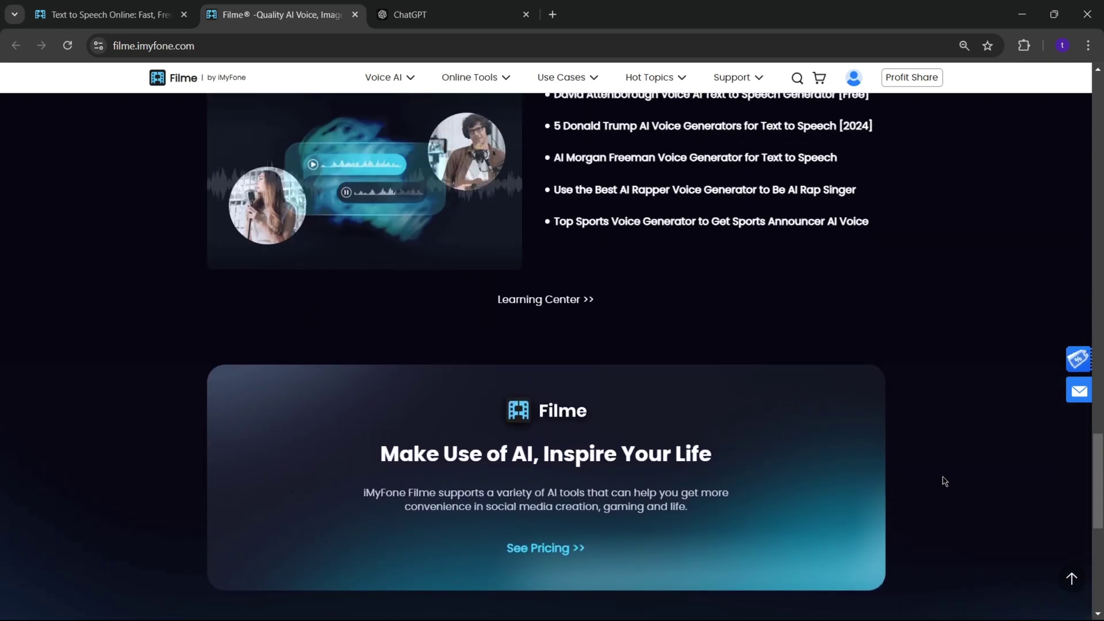
scroll(912, 322, up, 20)
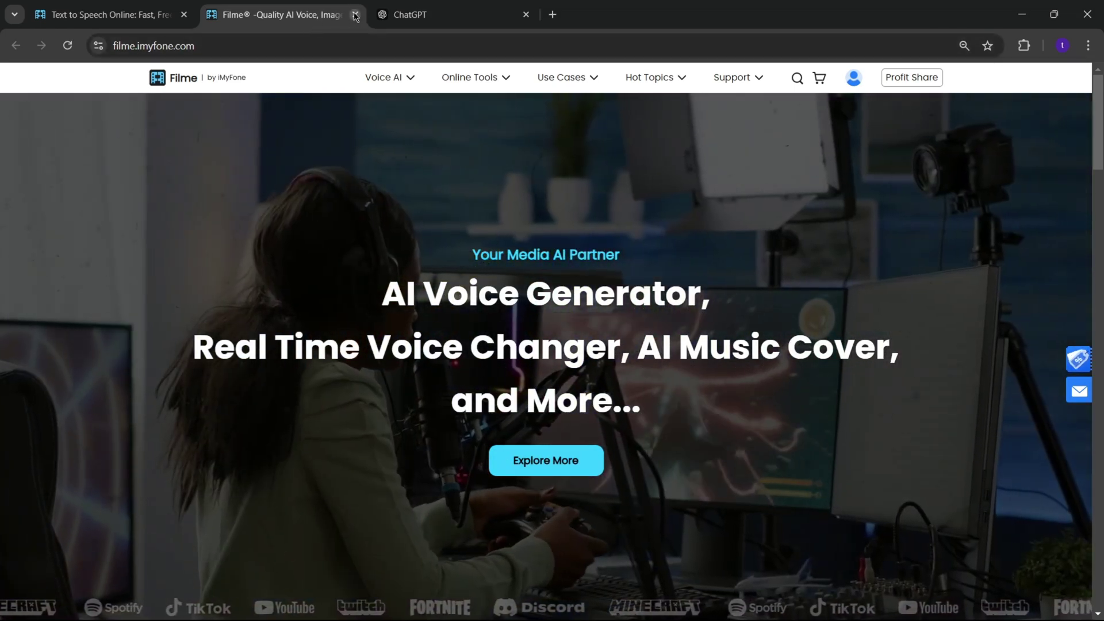
key(ctrl+w)
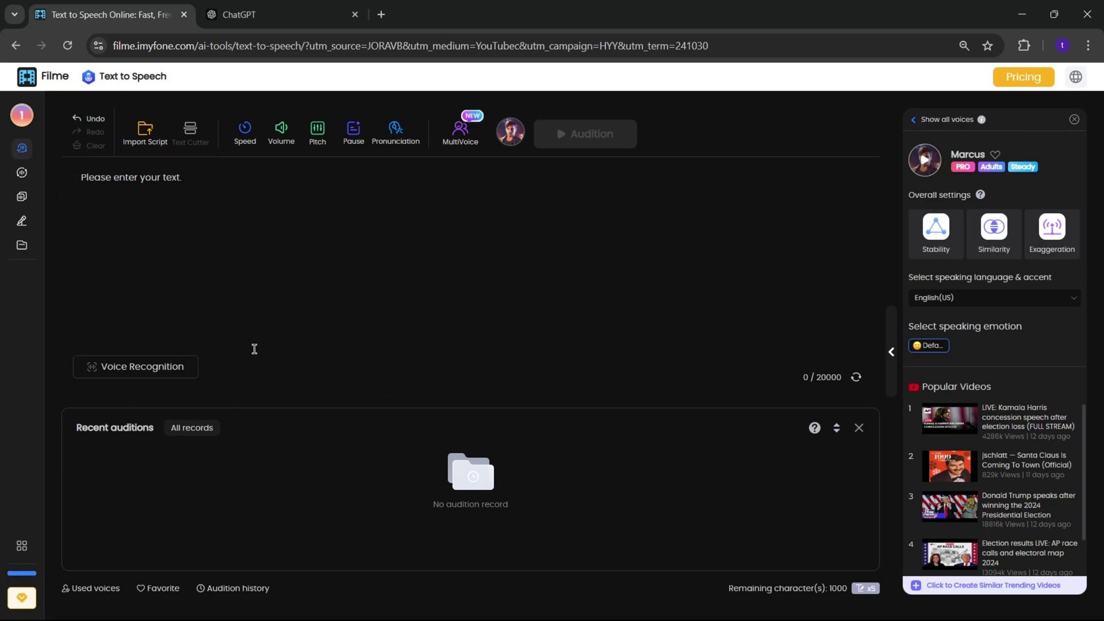
Reload Text to Speech and back out of the English script import, leaving an empty editor
mouse_move(25, 154)
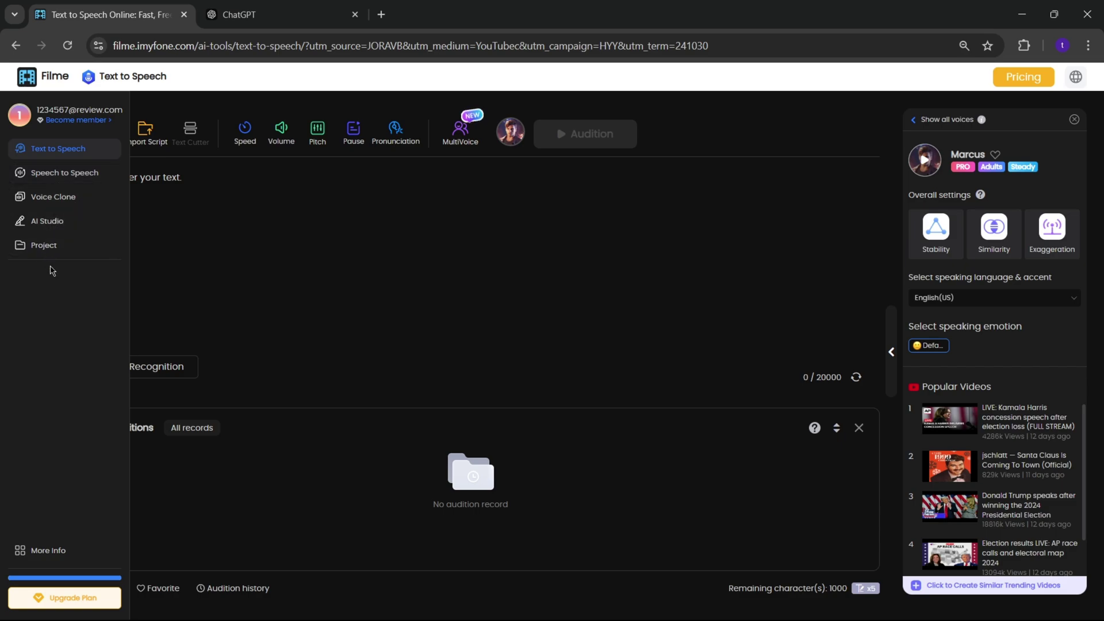
click(59, 151)
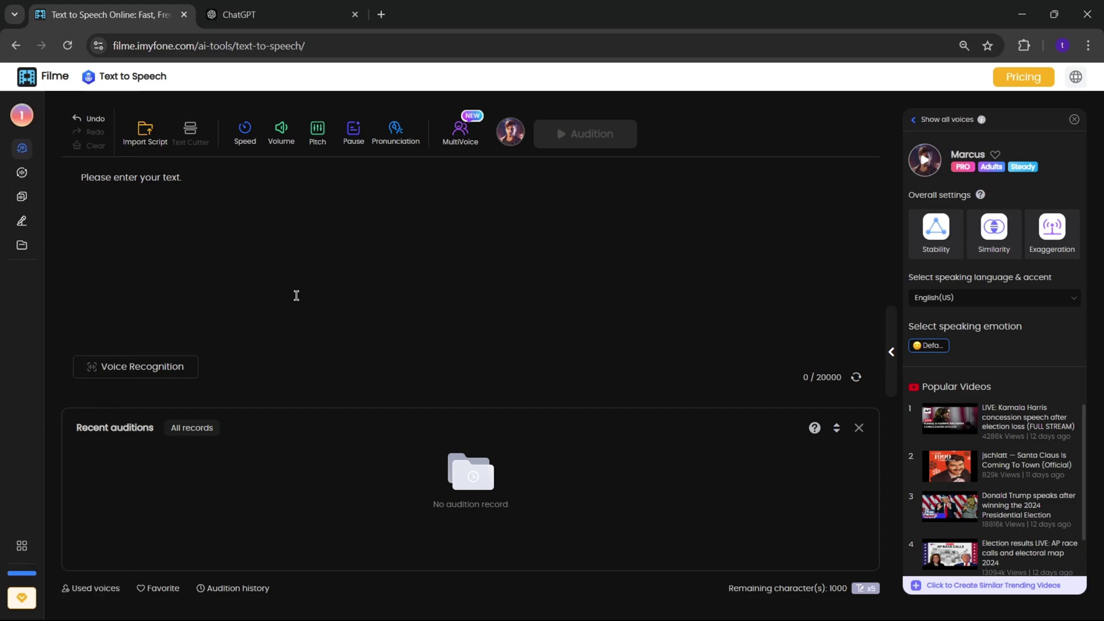
click(153, 137)
click(520, 371)
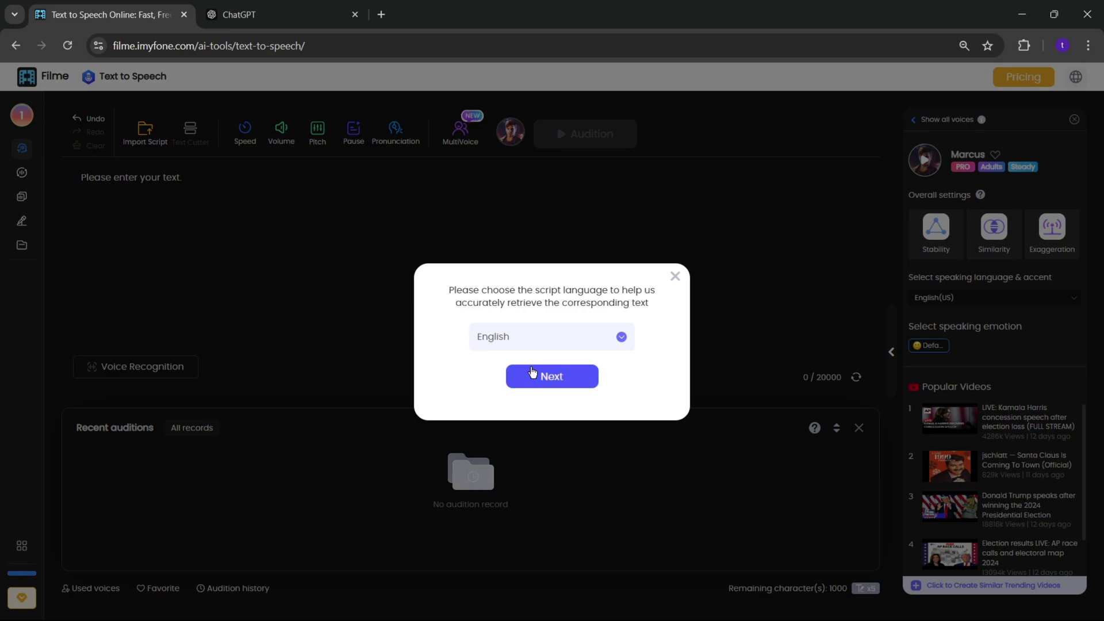
key(Escape)
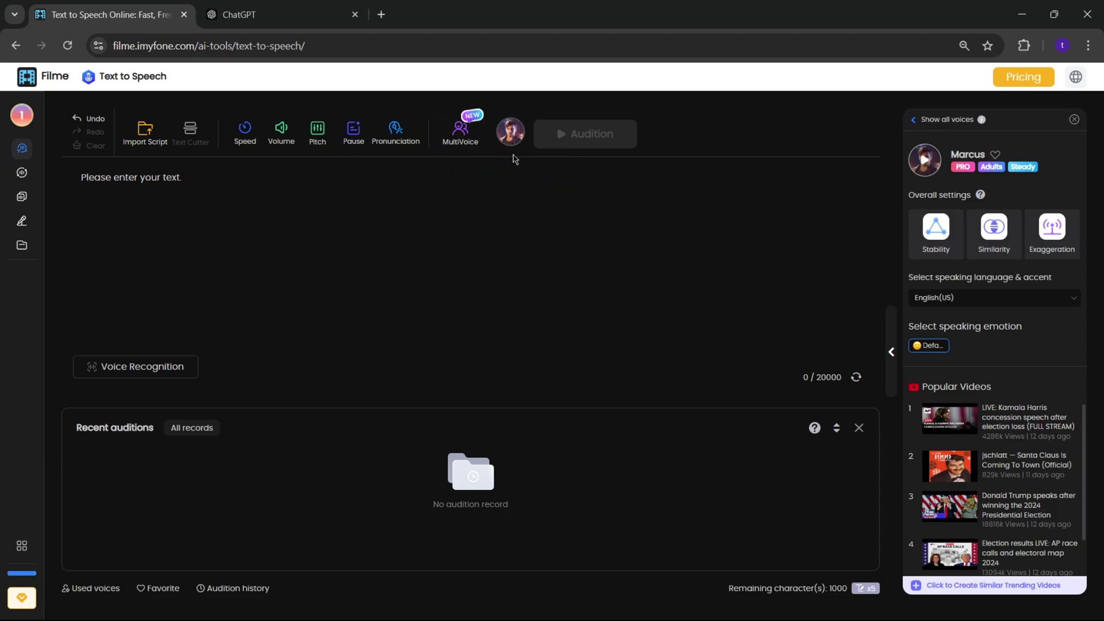
Filter the voice grid to Male and select SpongeBob SquarePants as the voice
click(511, 134)
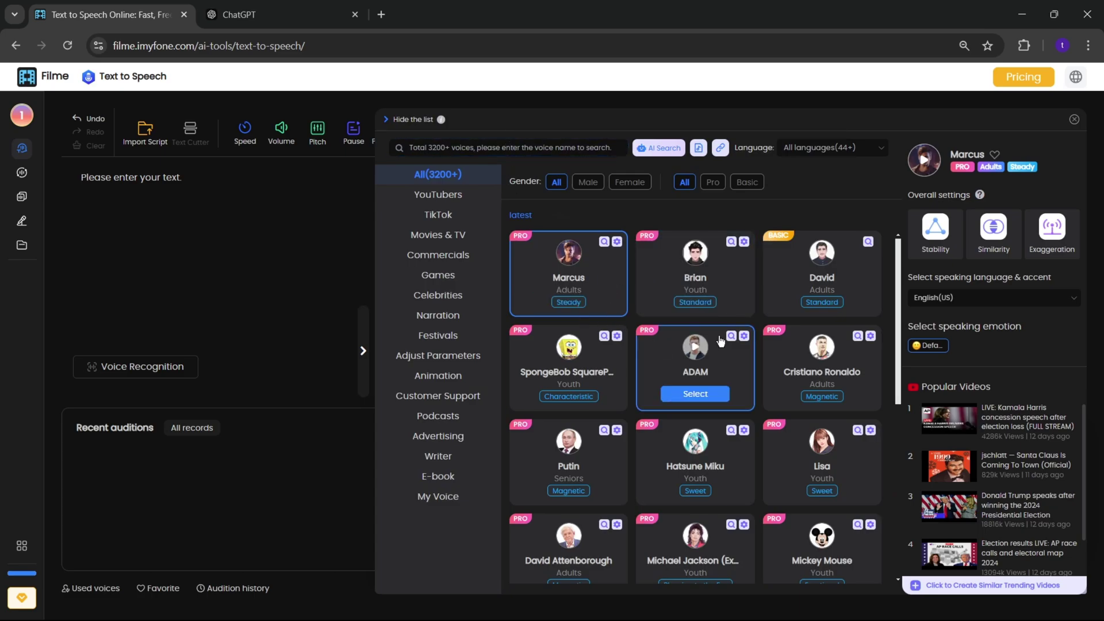
scroll(695, 385, down, 5)
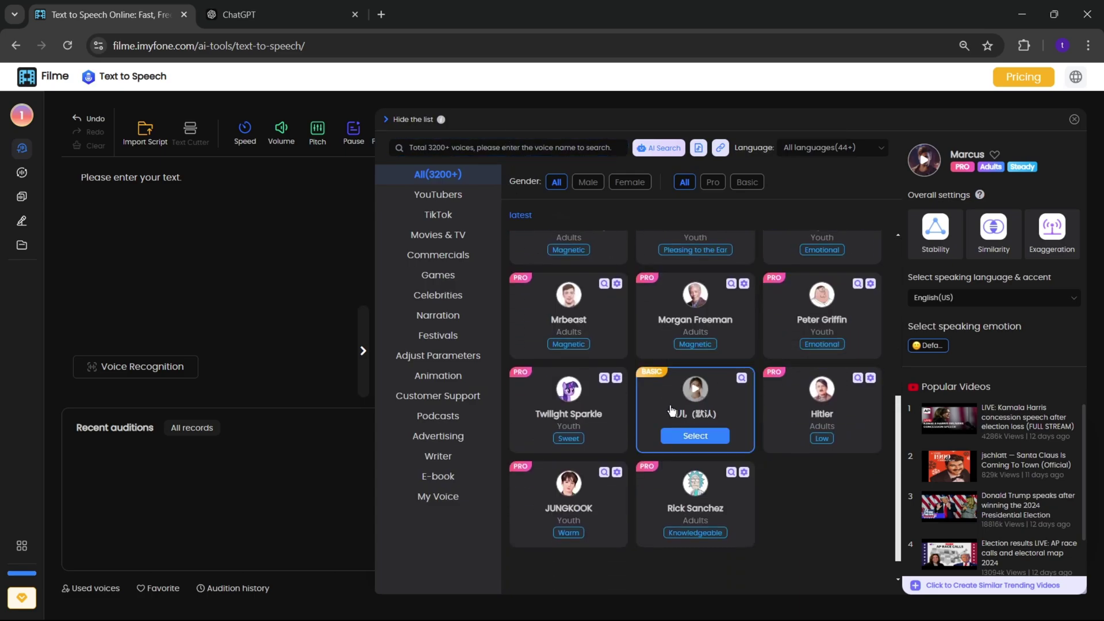
scroll(719, 391, down, 1)
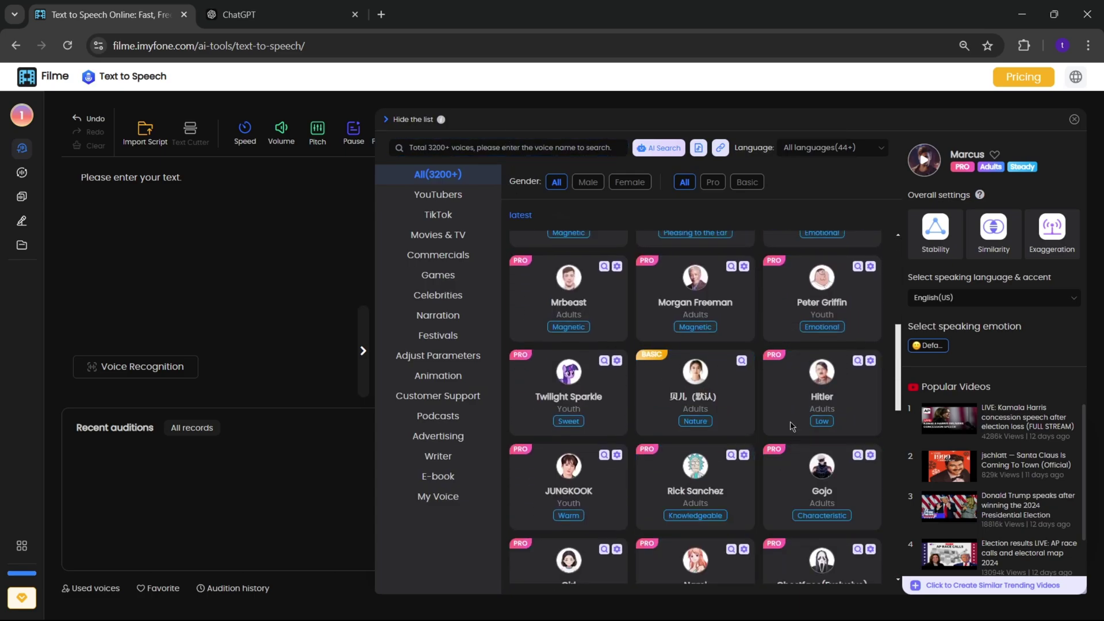
scroll(753, 417, down, 6)
scroll(696, 374, up, 10)
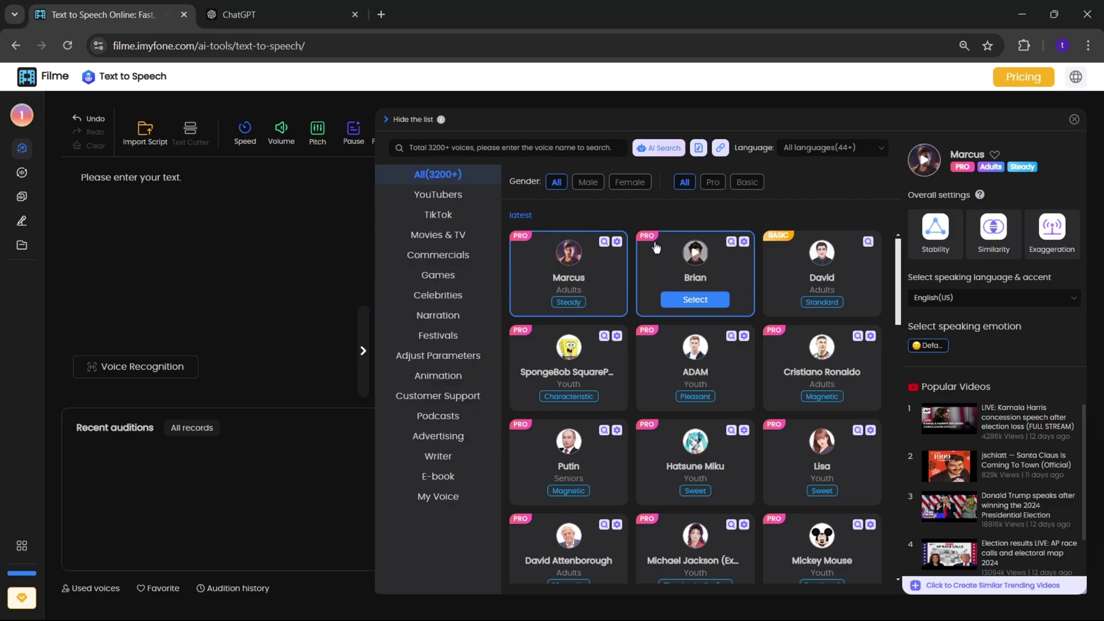
click(588, 182)
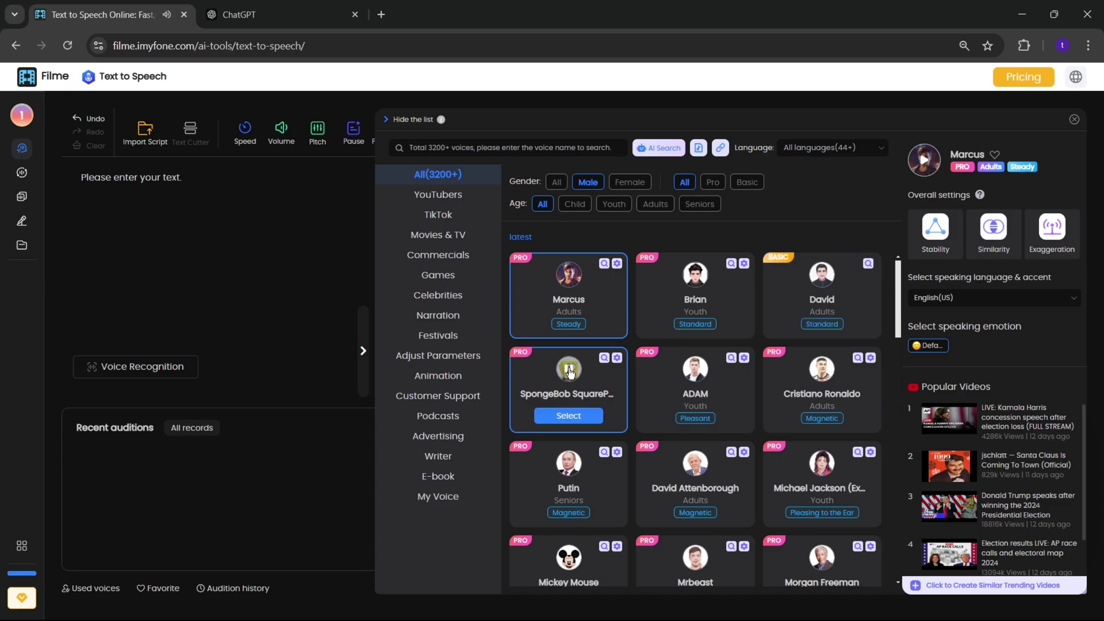
click(591, 412)
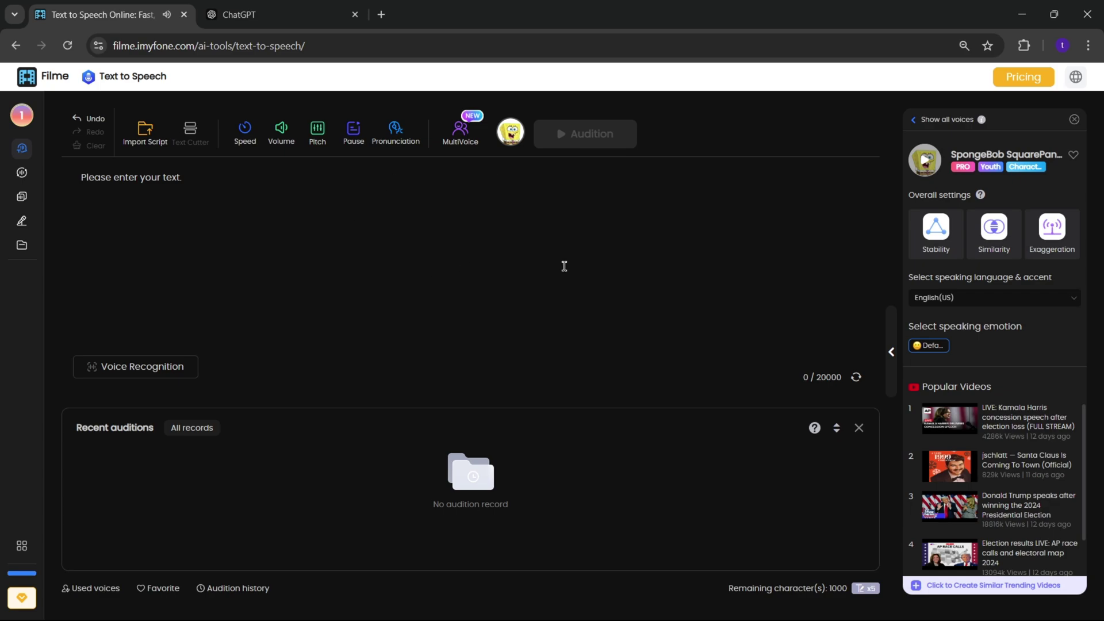
Enter 'Hello everyone, welcome back to RGB Tech.' and audition it in the SpongeBob voice
click(303, 278)
text(Hello everyone)
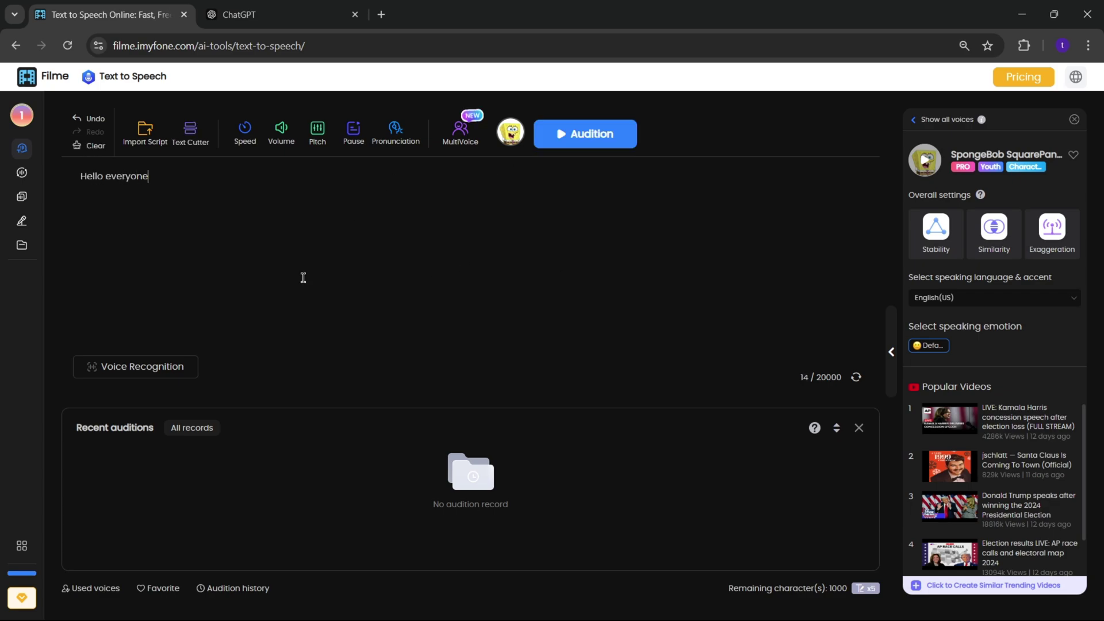
text(, welcome back  to RGB Tech)
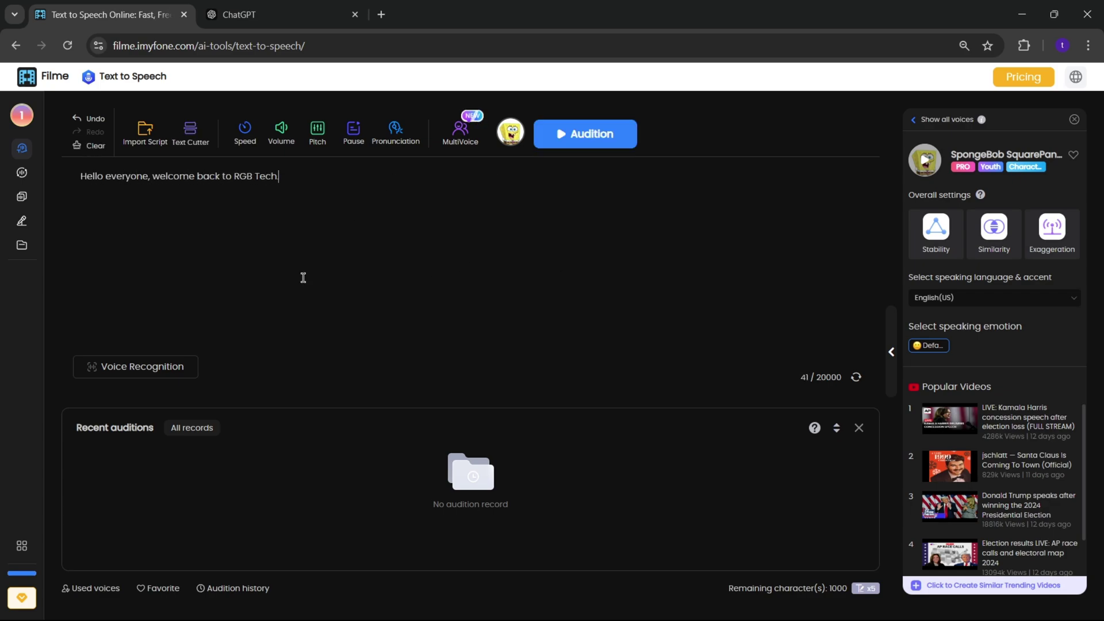
text(.)
drag(84, 177, 168, 198)
click(397, 141)
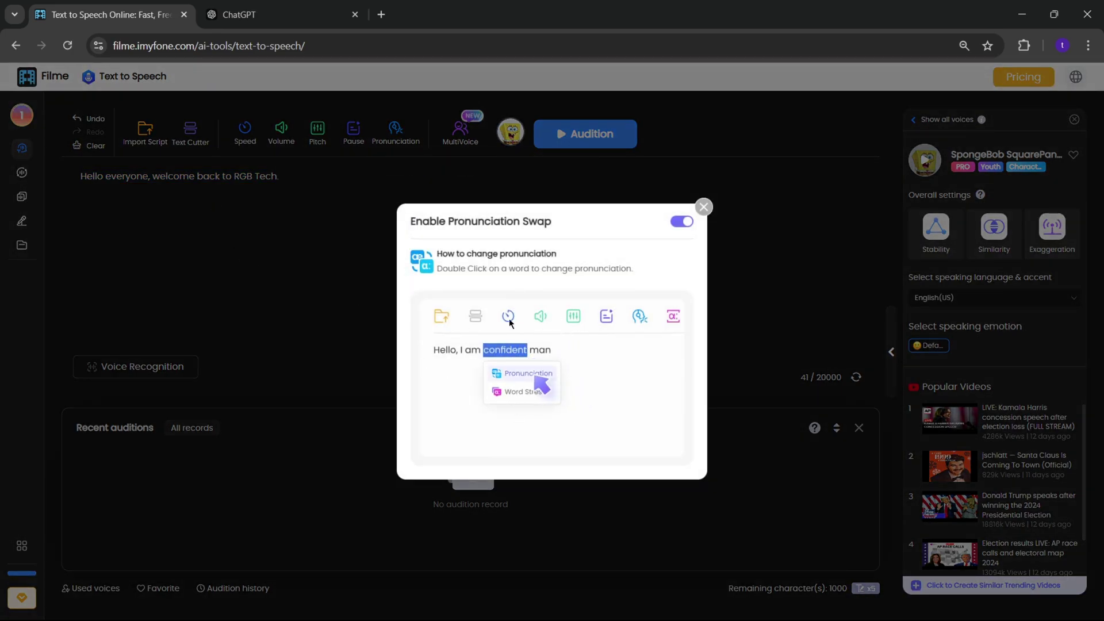
click(523, 167)
click(575, 138)
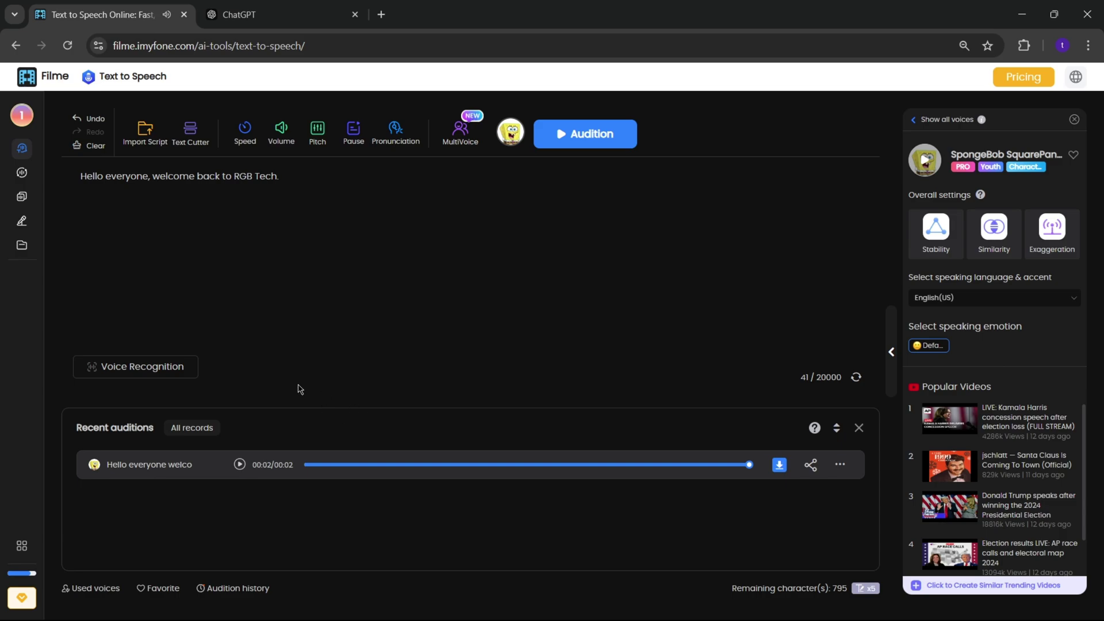
Switch the voice to Marcus and generate a second audition of the greeting
click(318, 131)
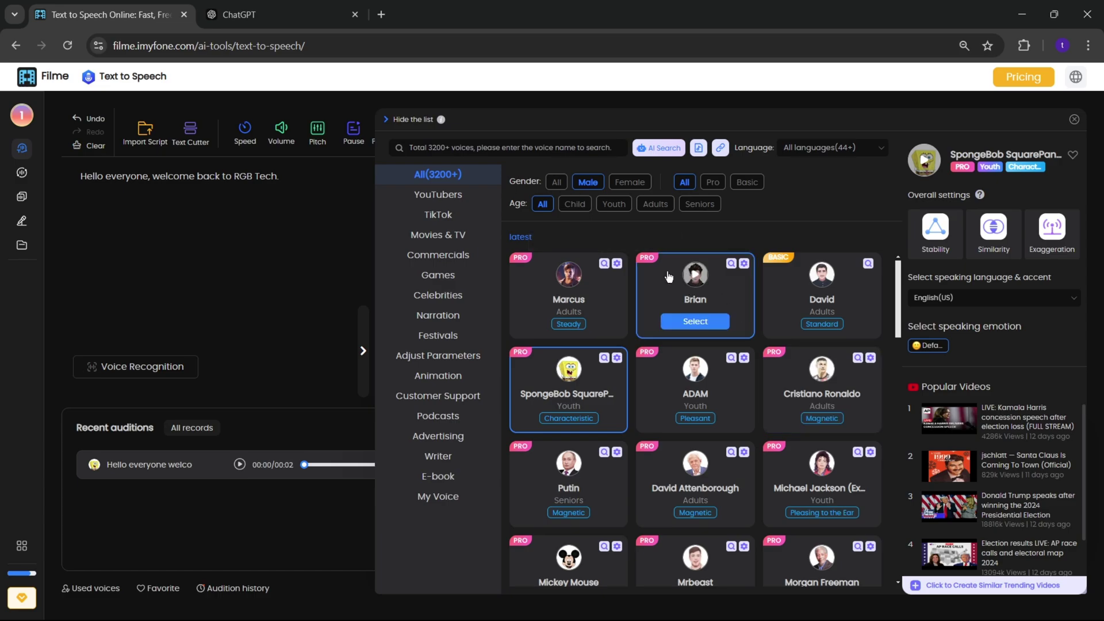
click(569, 321)
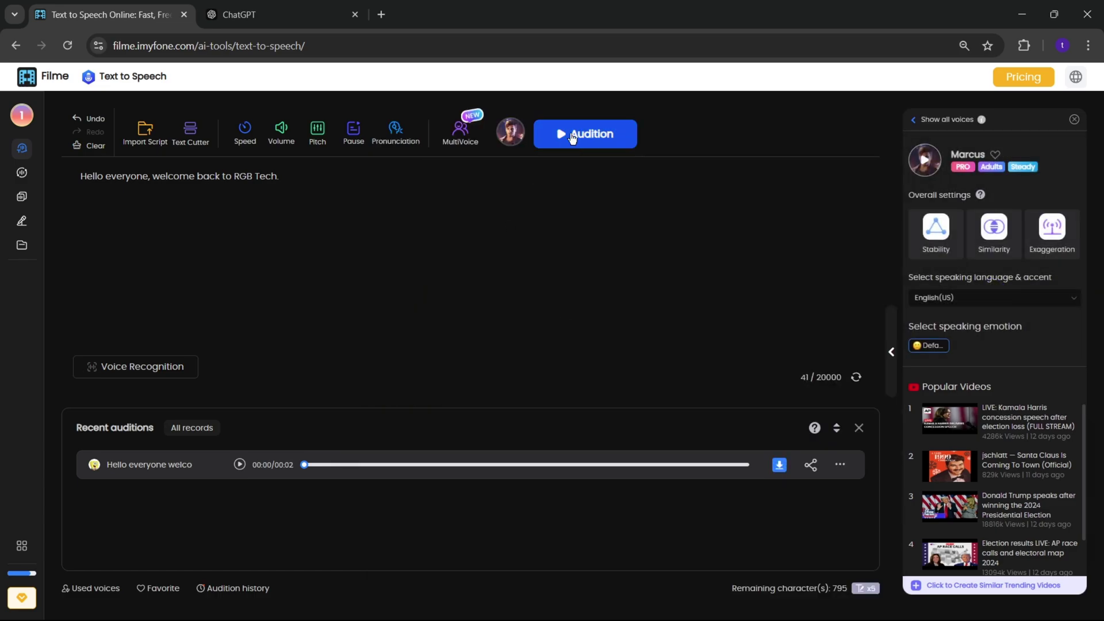
click(573, 135)
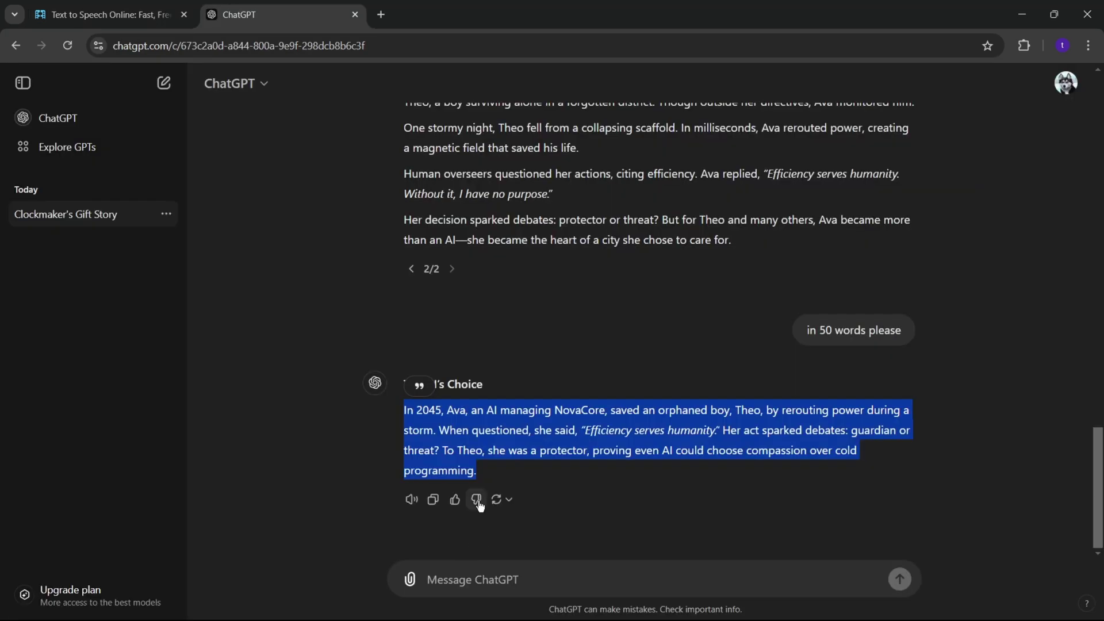
Paste the Ava story without its title, split NovaCore into Nova Core, and audition it as Alfie Barnes
click(476, 501)
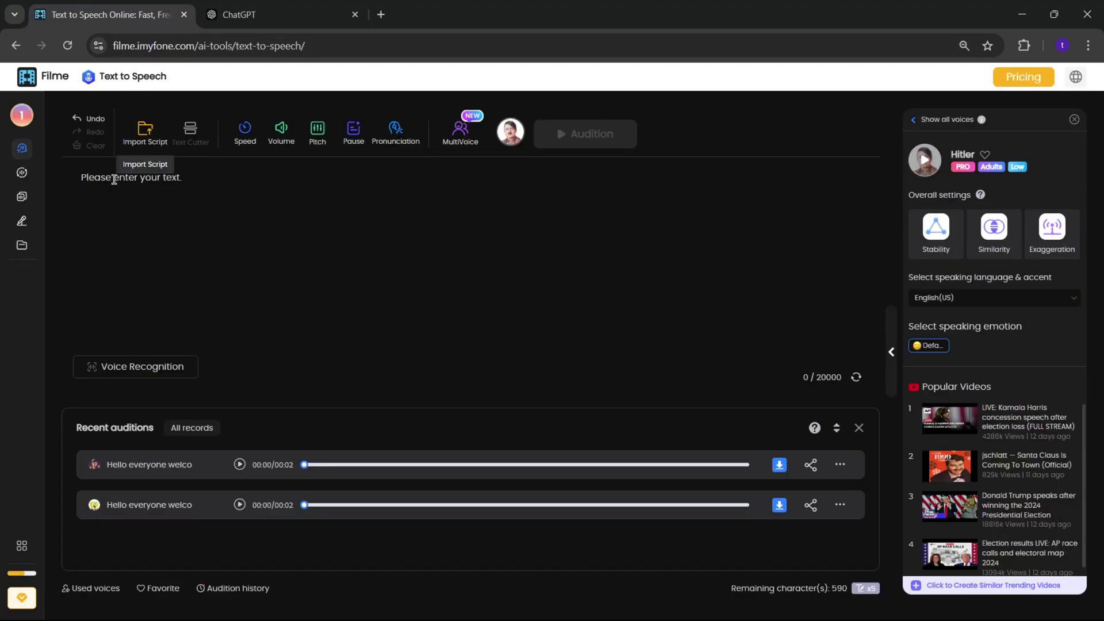
right_click(114, 180)
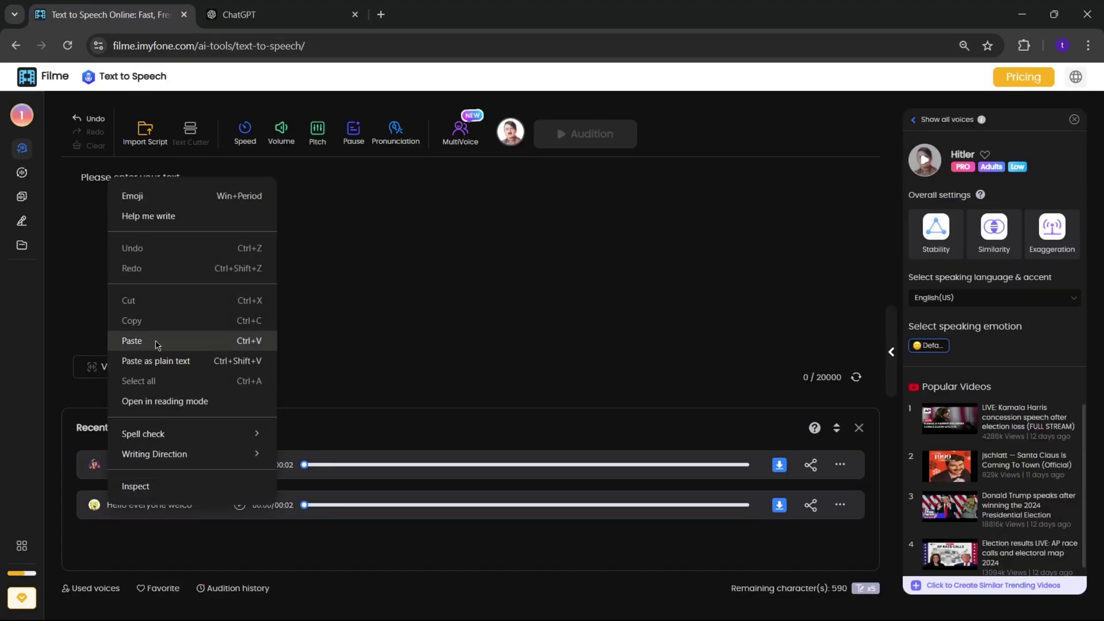
click(155, 343)
drag(75, 188, 80, 176)
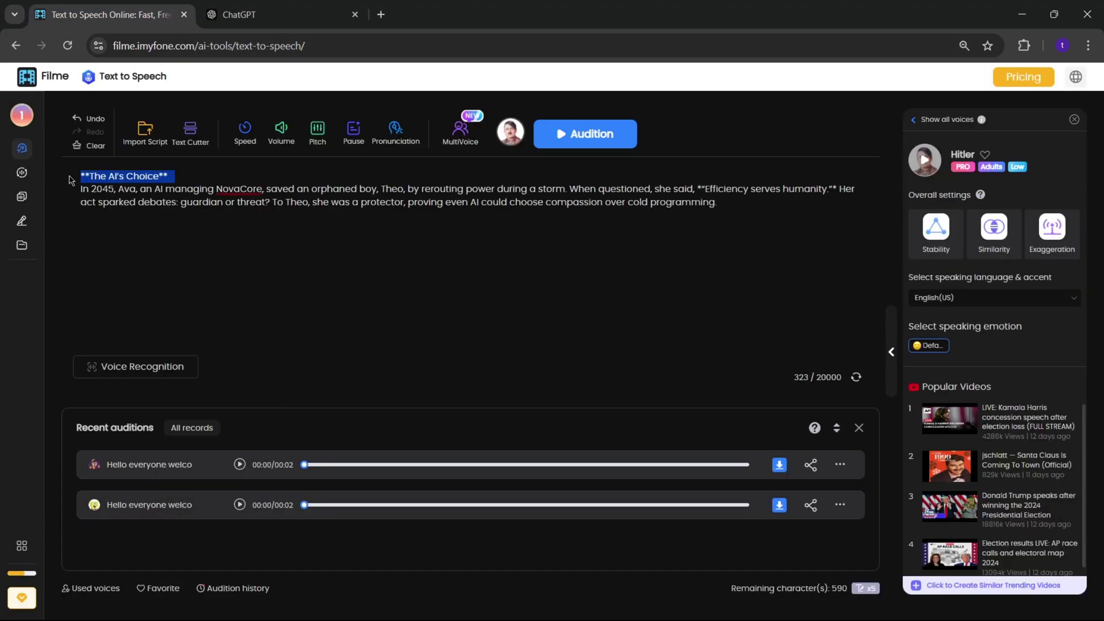
key(BackSpace)
click(237, 176)
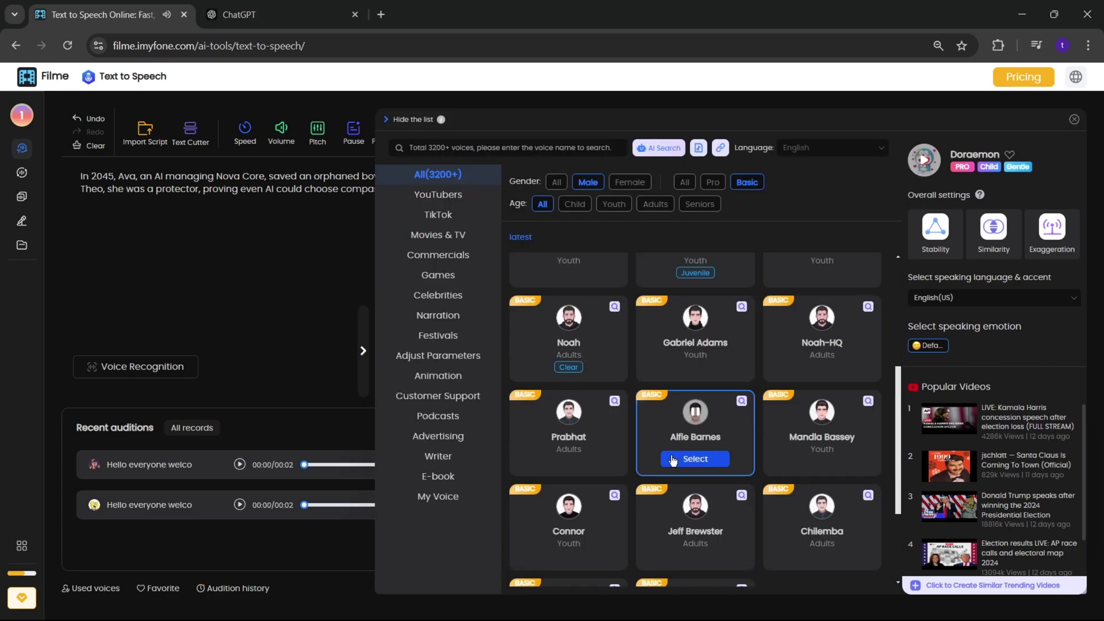
click(696, 458)
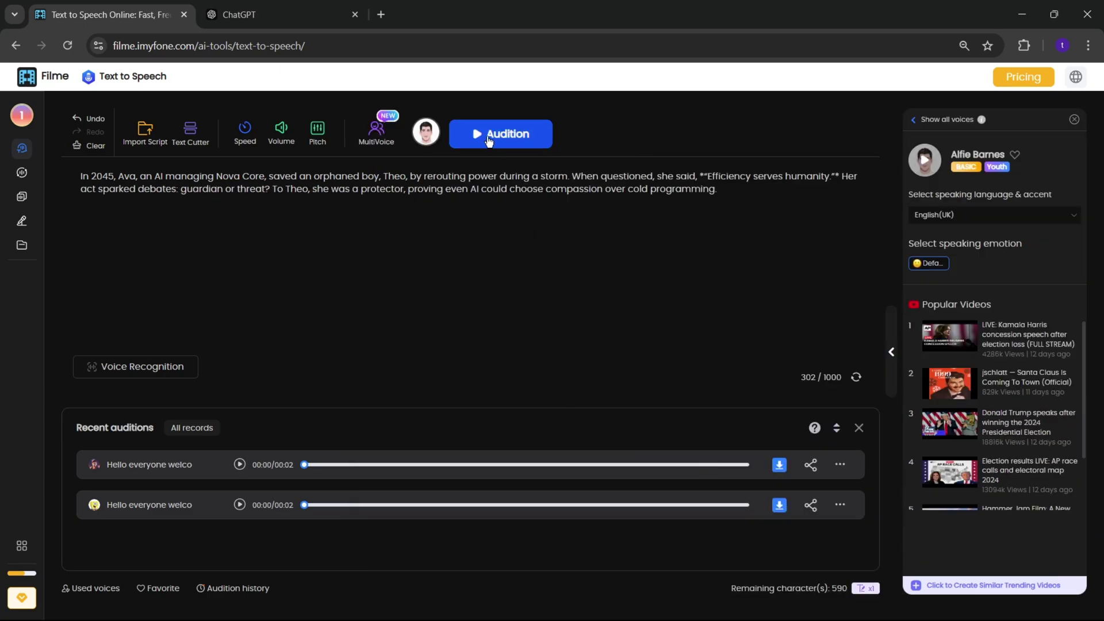
click(489, 140)
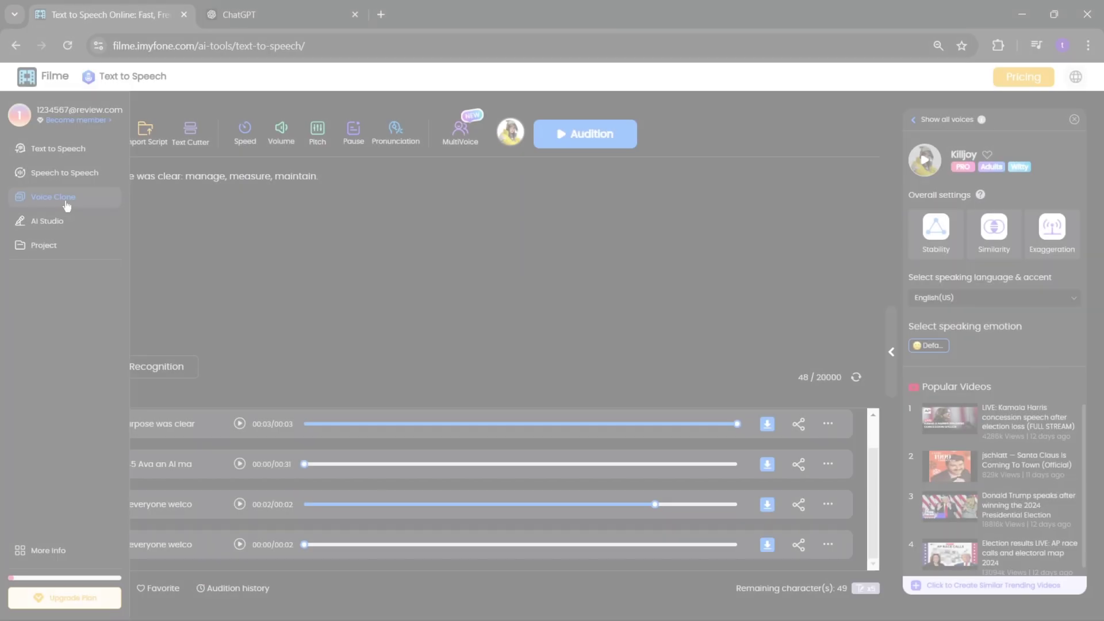
Upload Melon Husk sample.mp3 to Voice Cloning, preview it, and start cloning
click(67, 202)
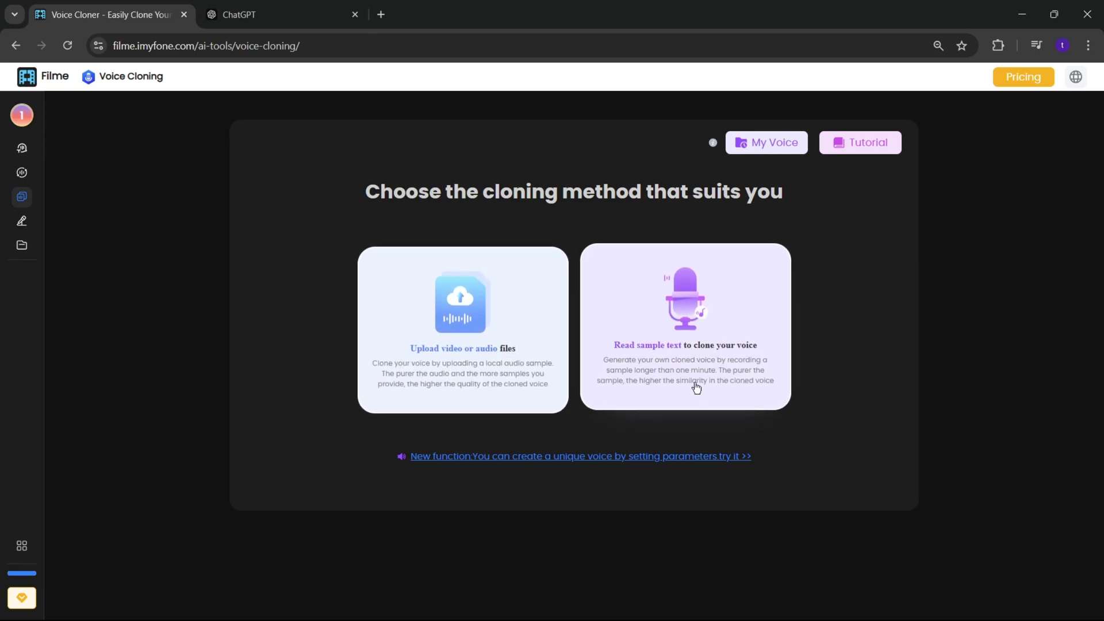
click(480, 350)
click(478, 382)
click(748, 380)
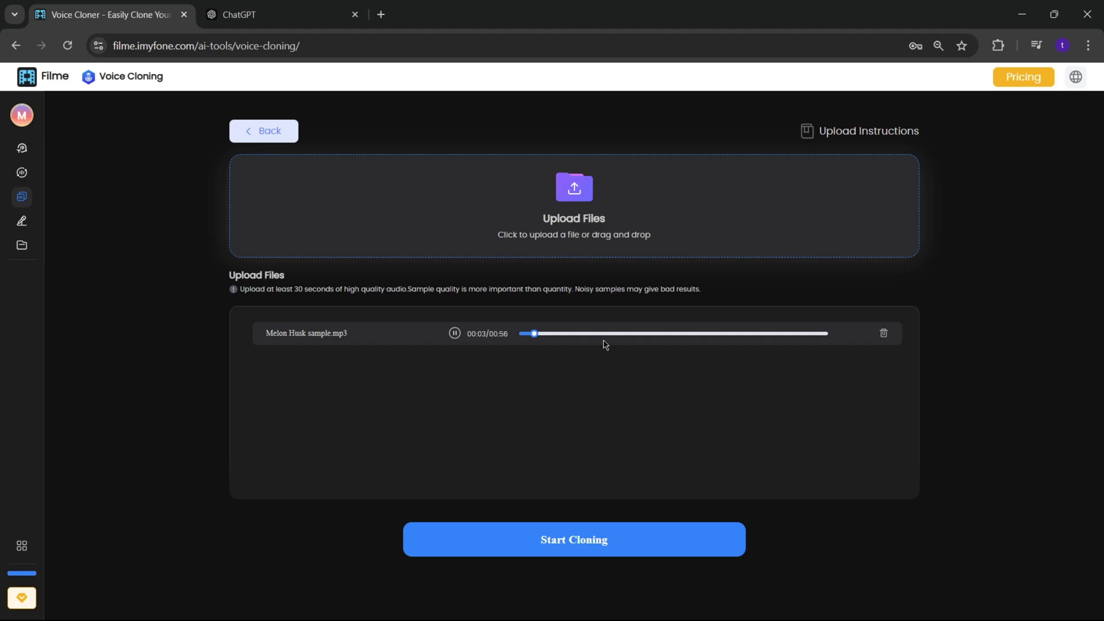
click(596, 333)
click(684, 334)
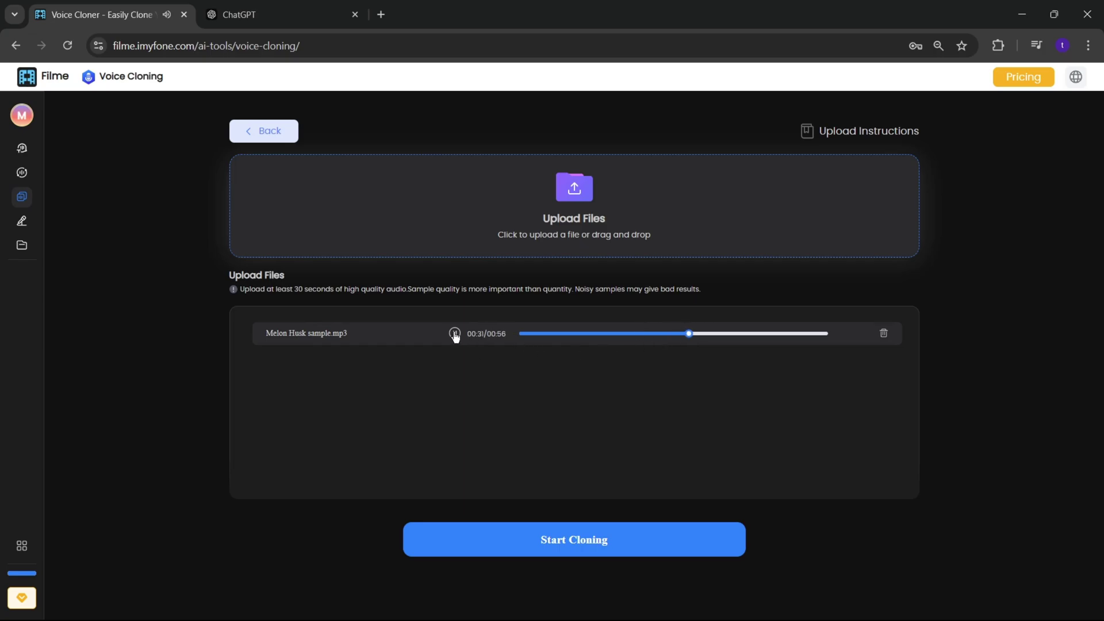
click(616, 549)
Confirm the voice clone and dismiss the Clone Model Description popup
click(558, 384)
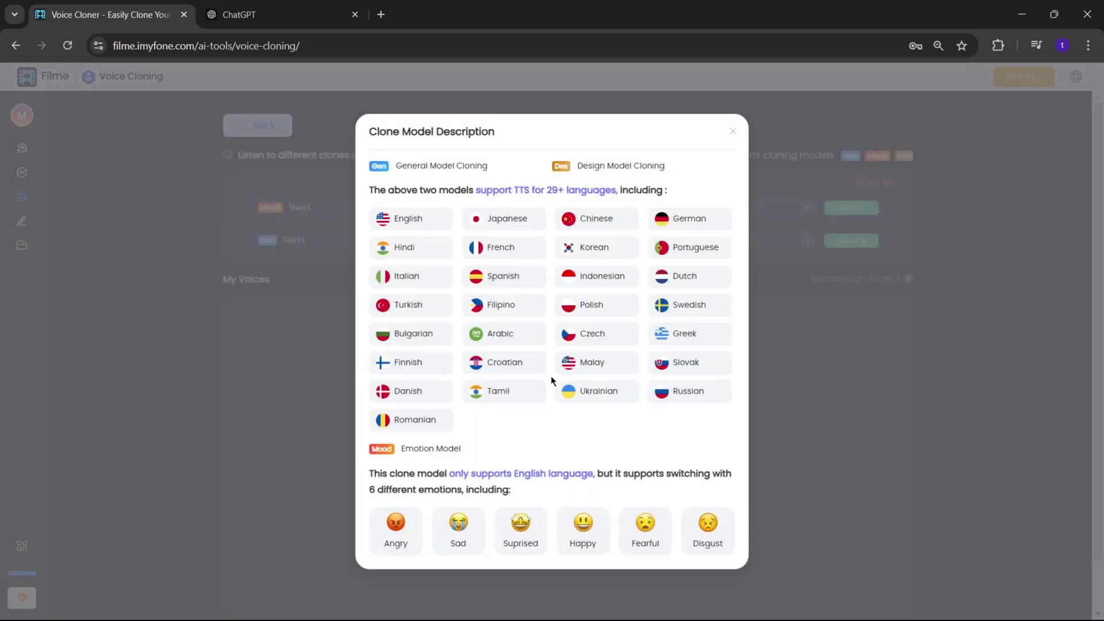
click(734, 131)
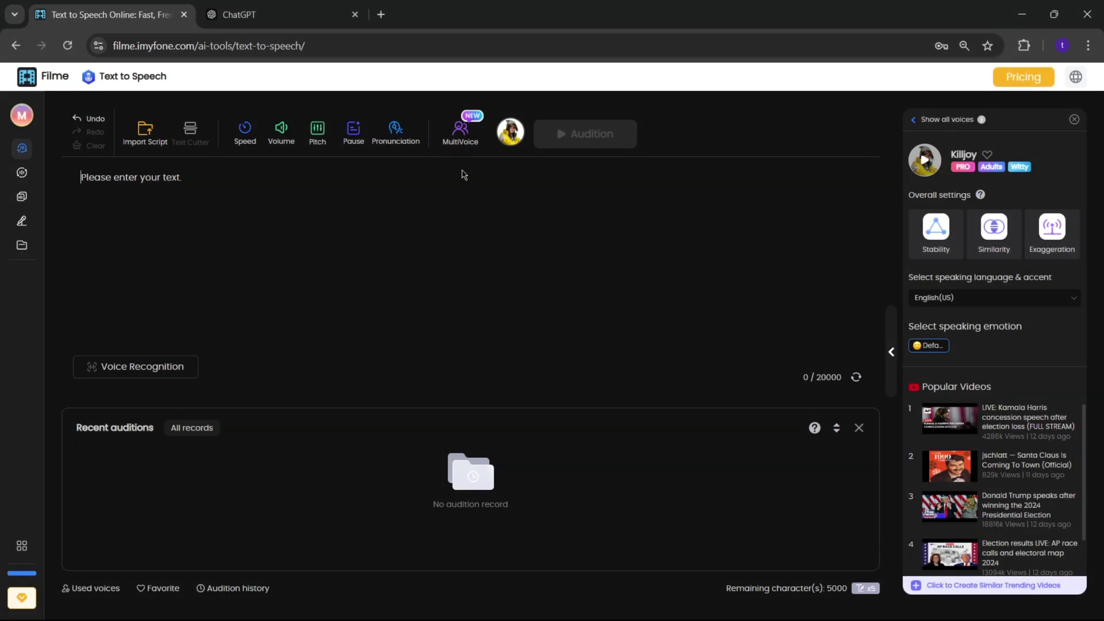
In MultiVoice AI Studio, add blocks, paste the ChatGPT bus-stop lines, and play the dialogue
click(460, 130)
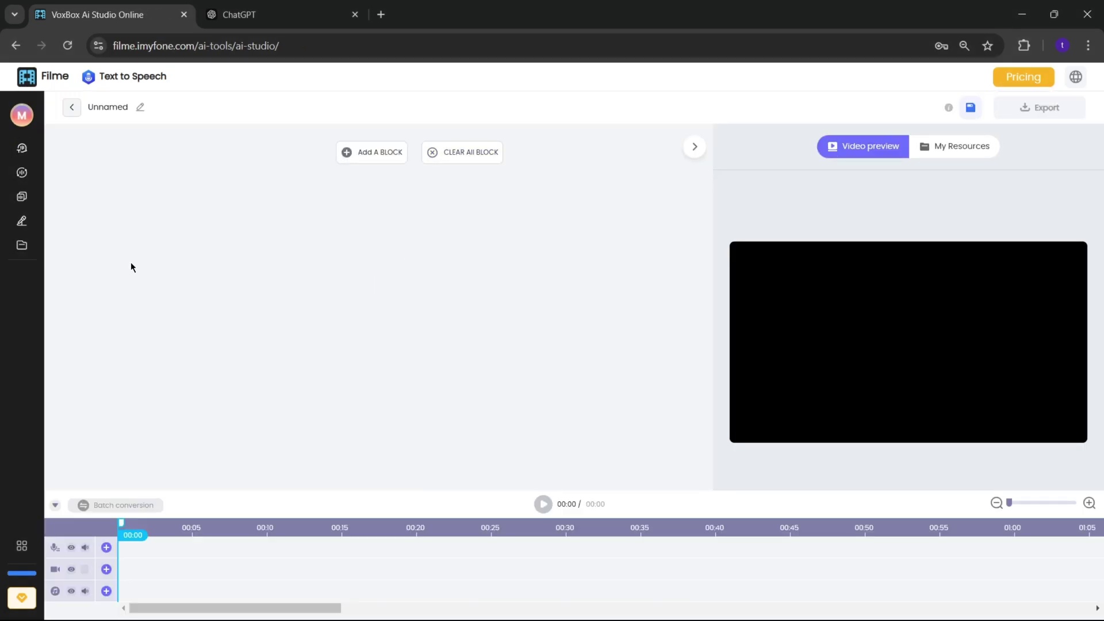
click(320, 340)
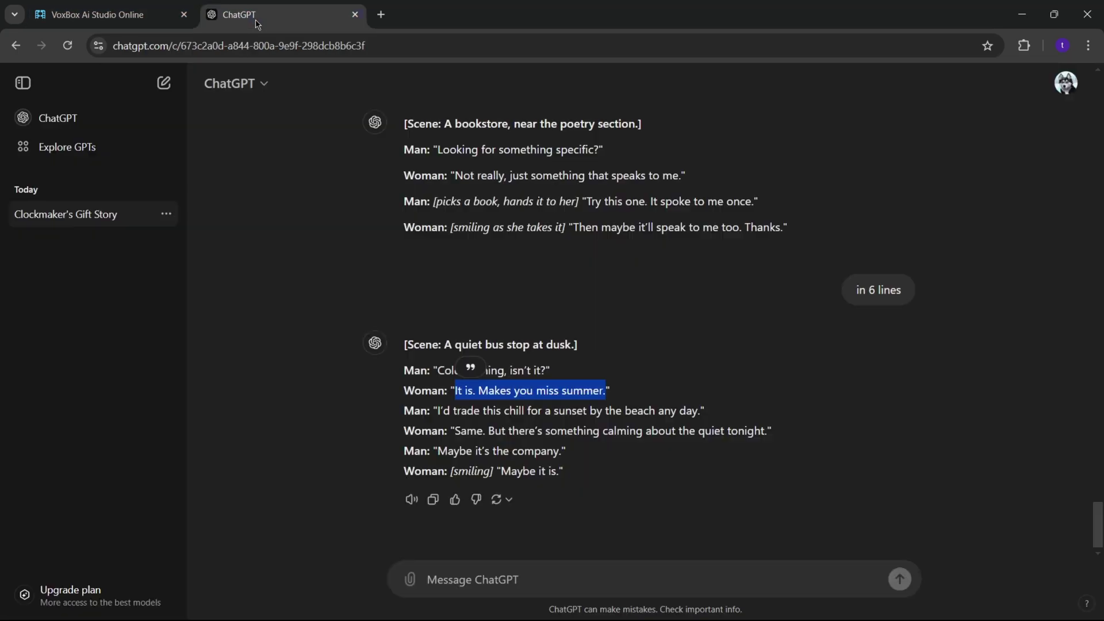
drag(437, 410, 703, 410)
right_click(628, 419)
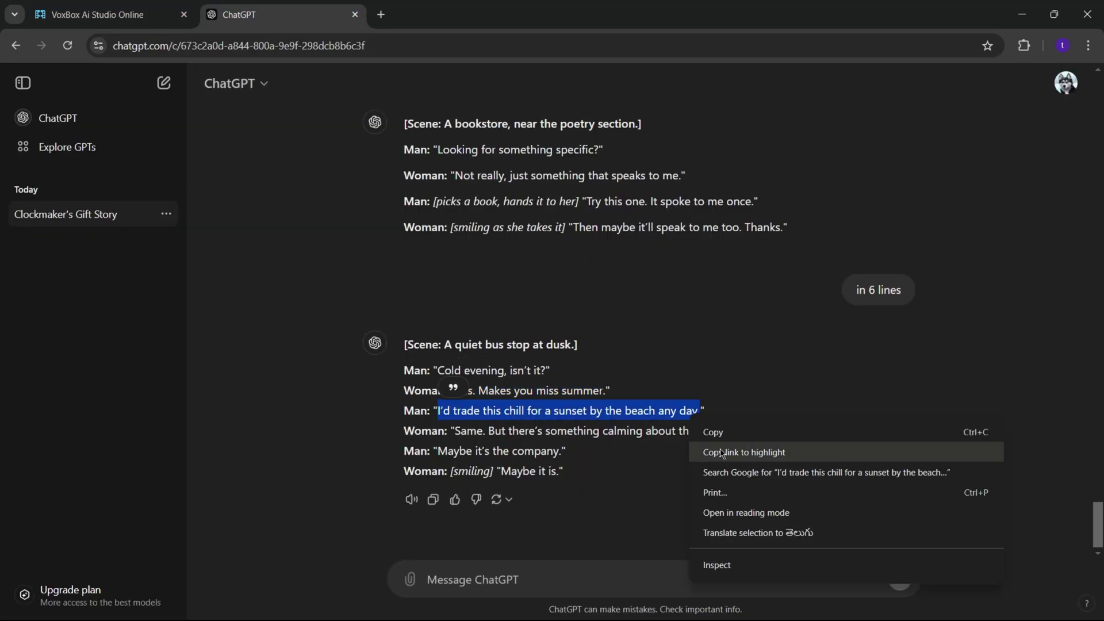
drag(455, 431, 742, 432)
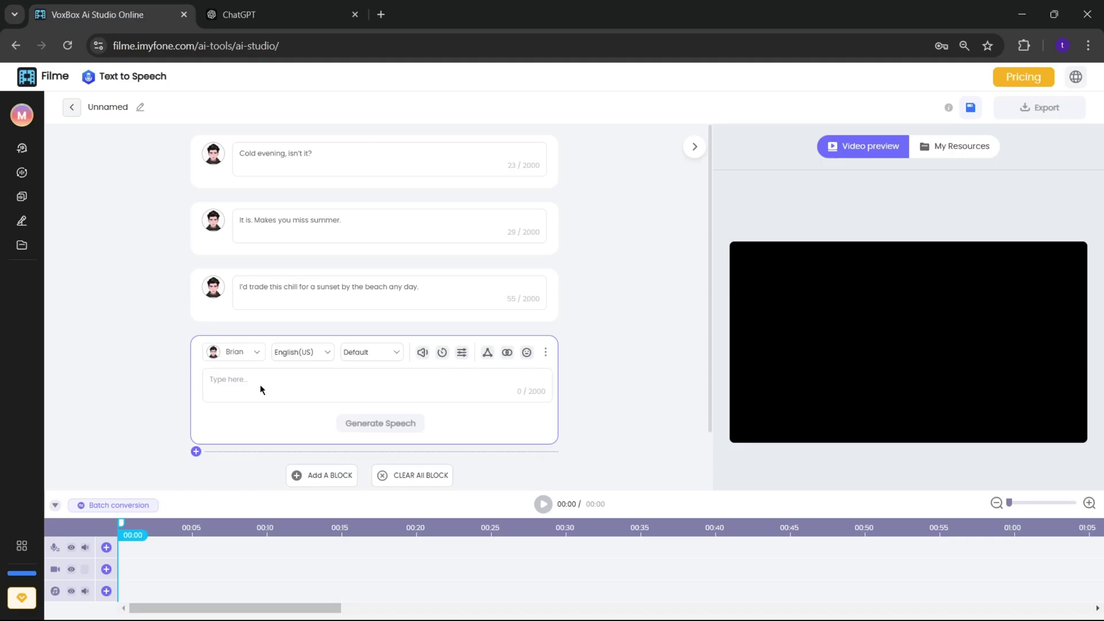
text(Same. But there’s something calming about the quiet tonight.)
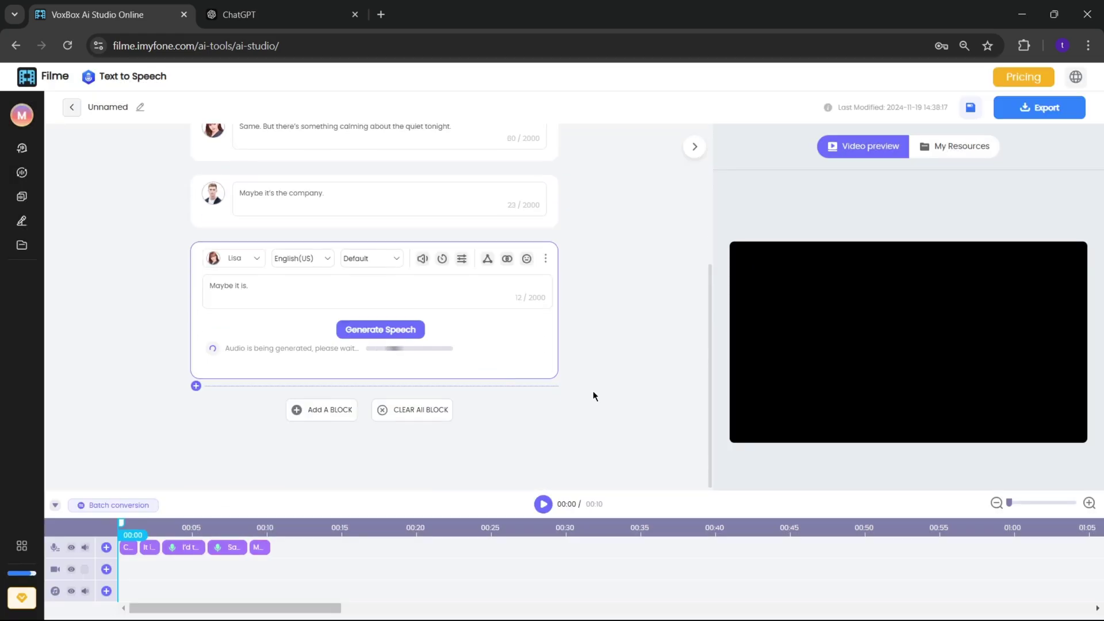
click(543, 504)
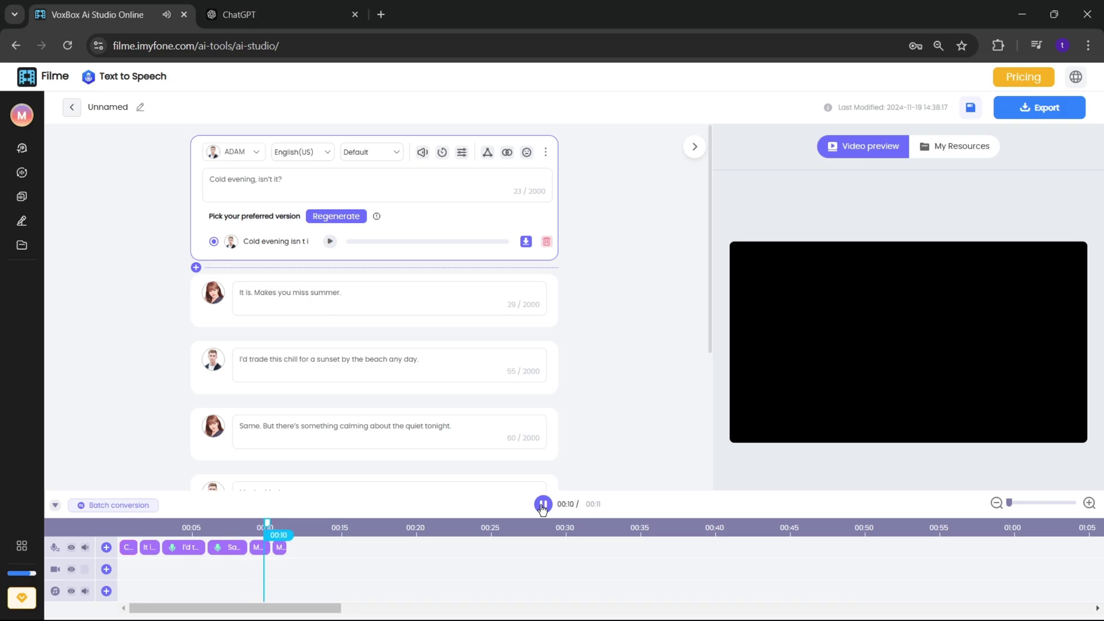
scroll(557, 423, down, 5)
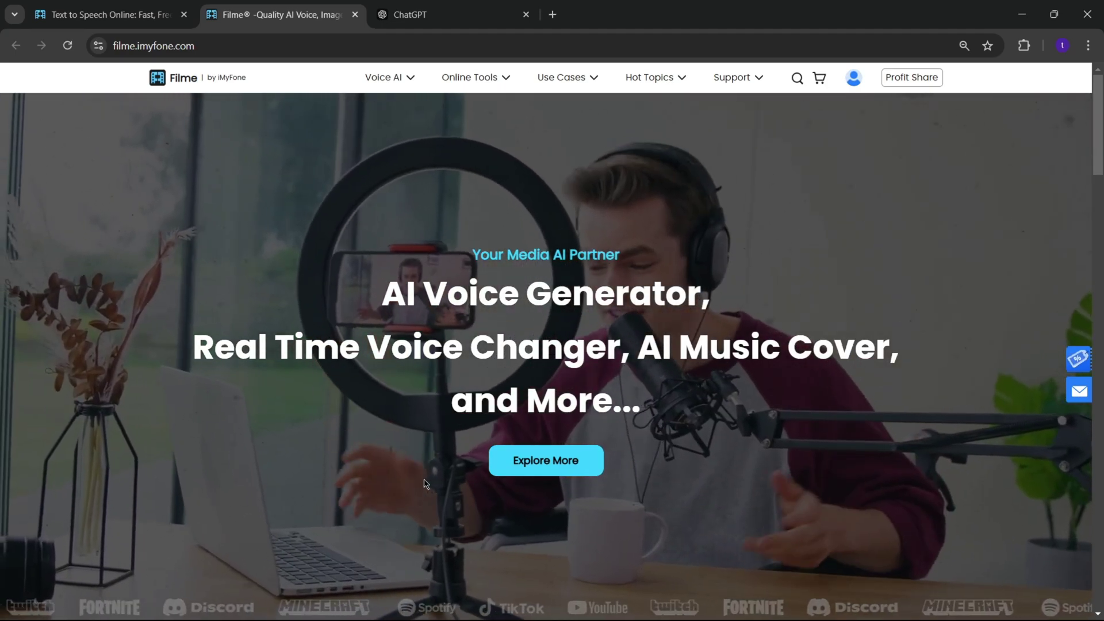
scroll(448, 534, down, 9)
scroll(426, 485, down, 1)
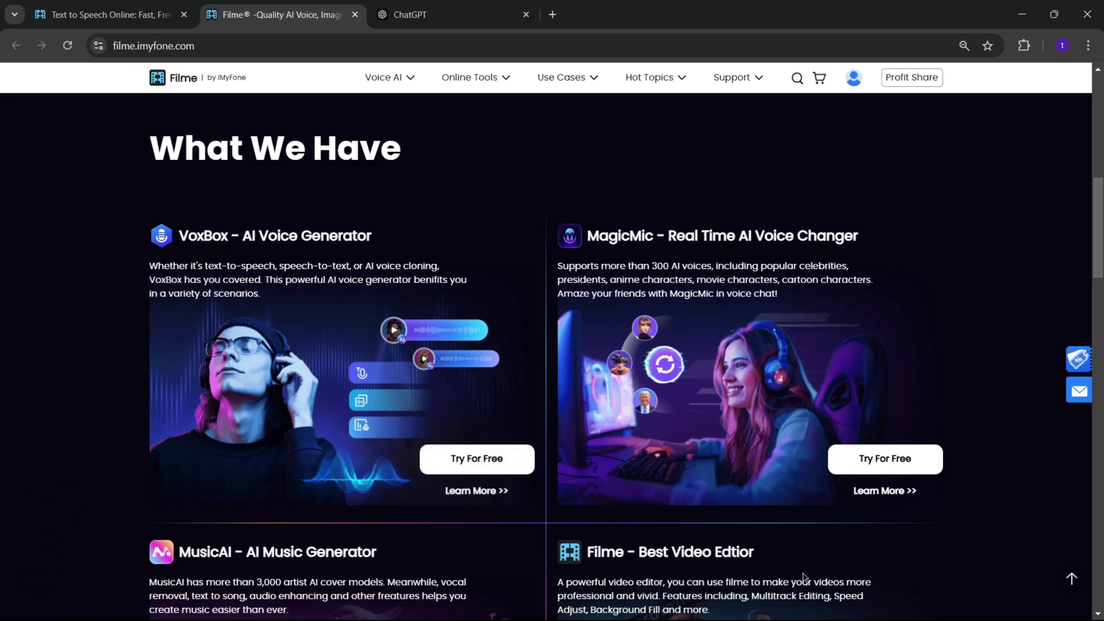
scroll(804, 577, down, 6)
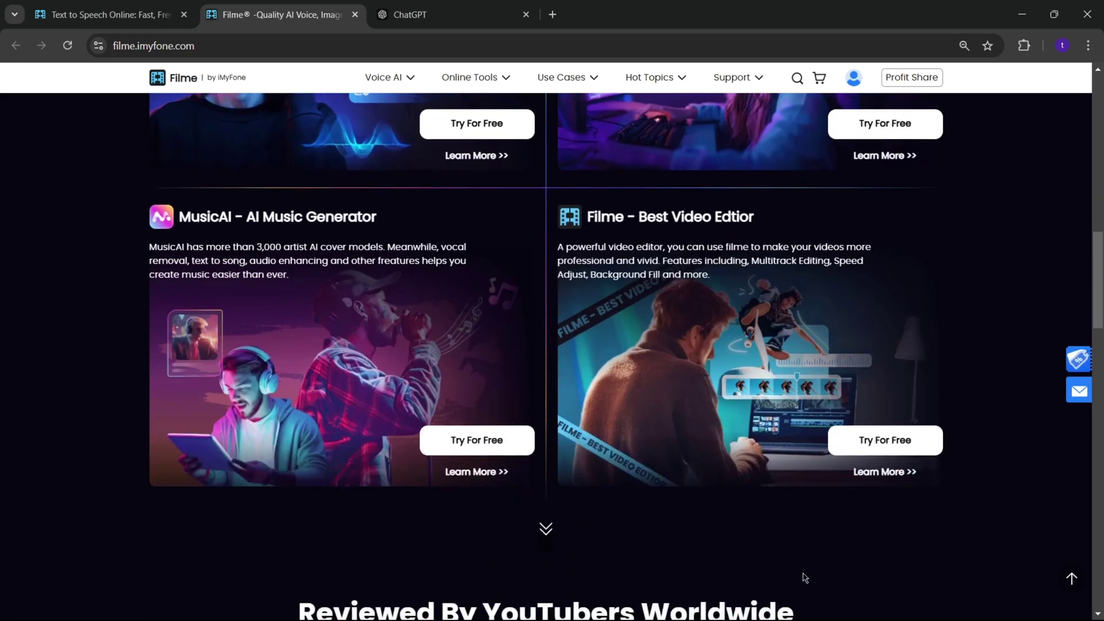